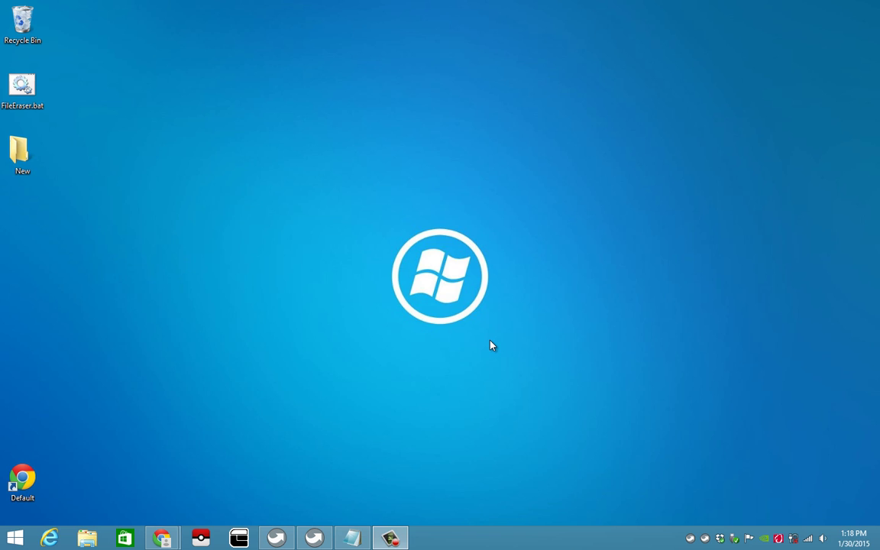
Step: Open the desktop New folder, add five default-named subfolders, and open New folder (5)
double_click(19, 150)
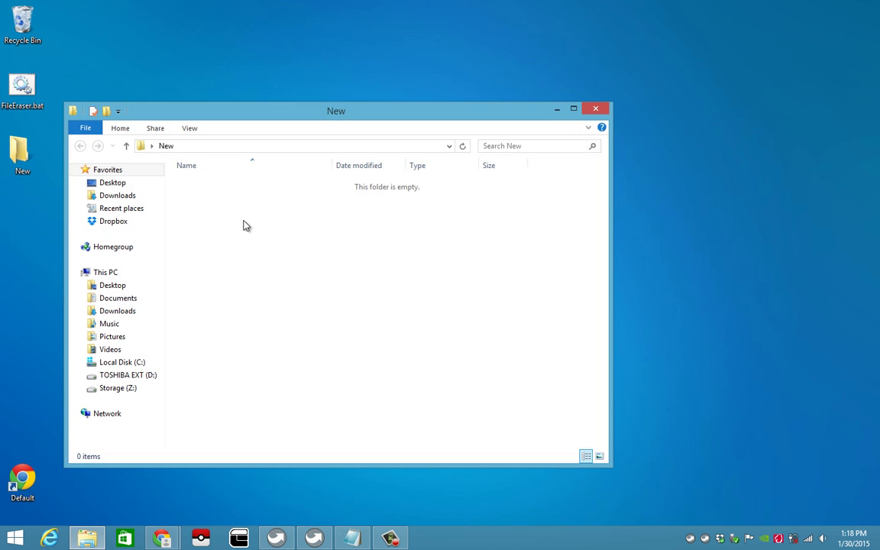
left_click_drag(242, 115, 352, 92)
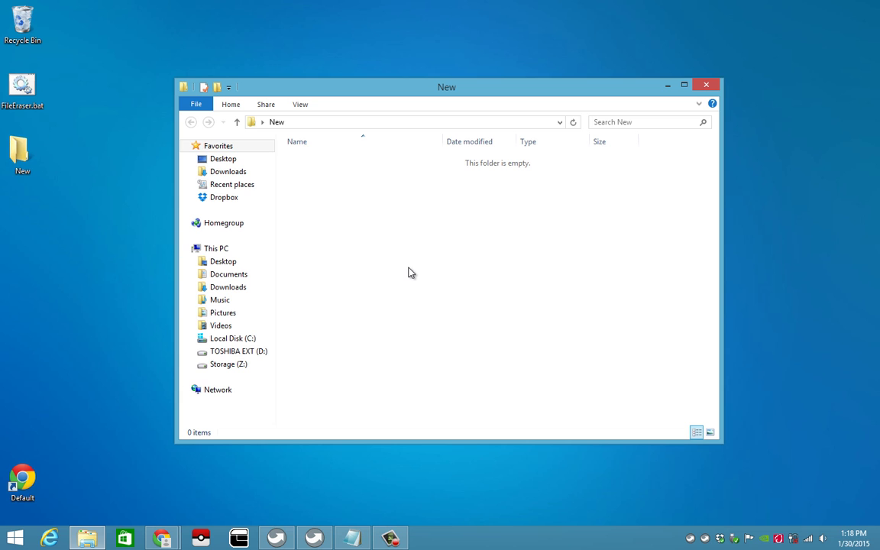
left_click(221, 90)
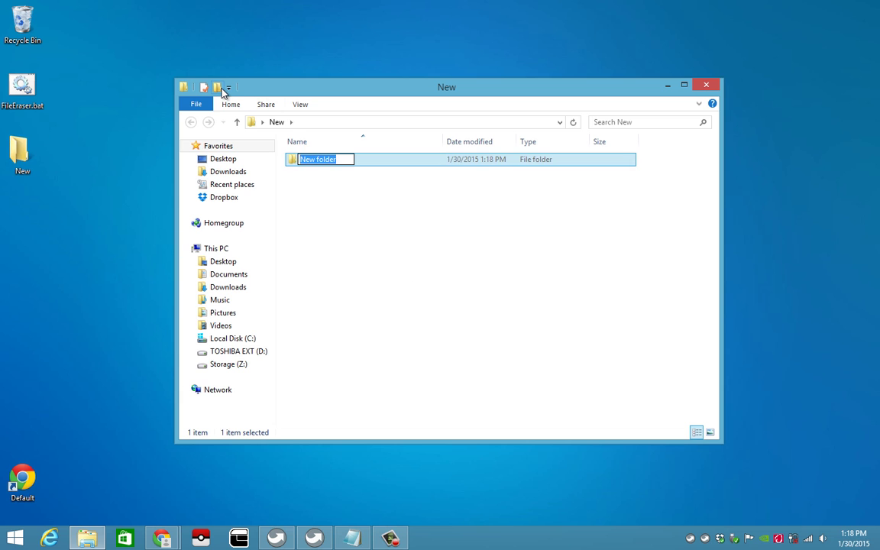
left_click(221, 91)
left_click(221, 90)
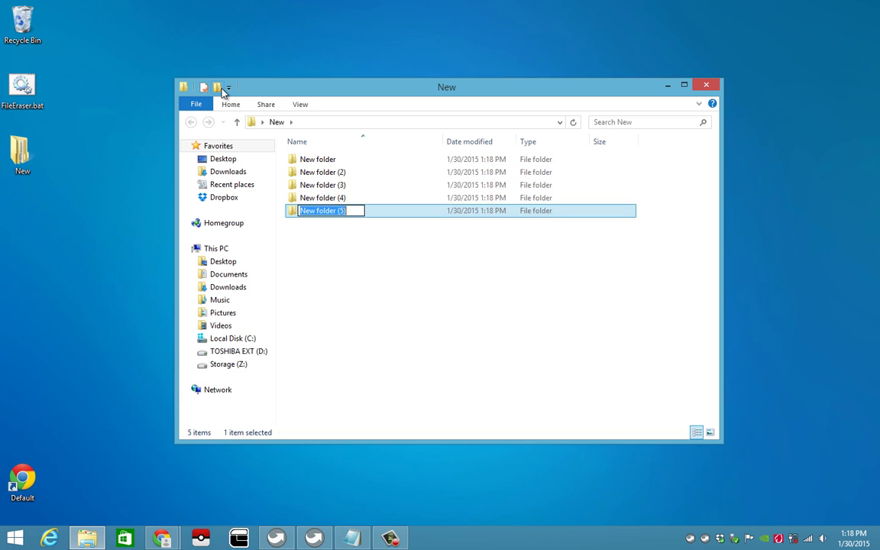
left_click(441, 310)
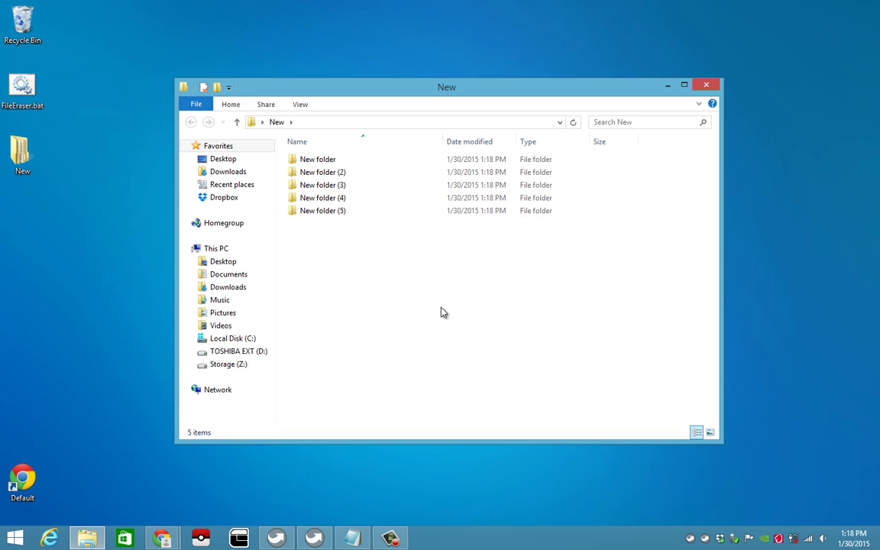
double_click(337, 213)
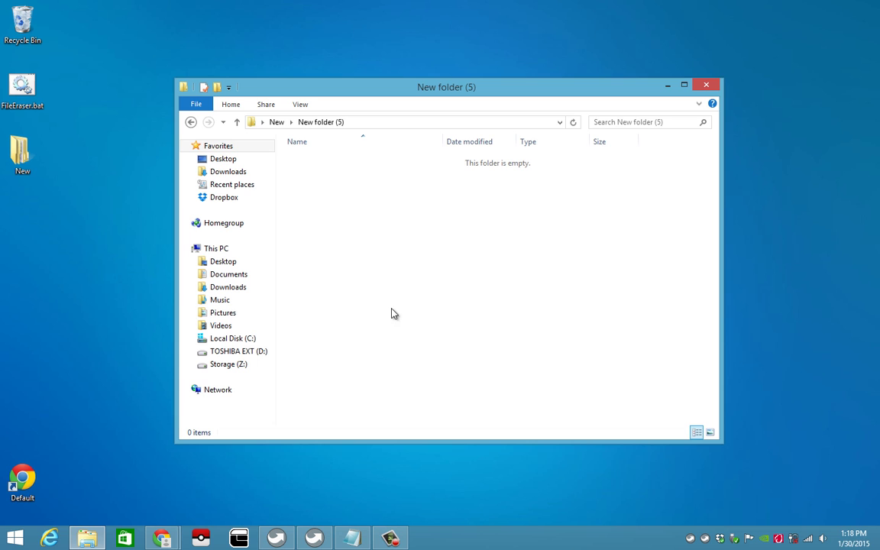
Step: Create a default-named New Text Document.txt inside New folder (5), then return to New
right_click(380, 256)
mouse_move(450, 417)
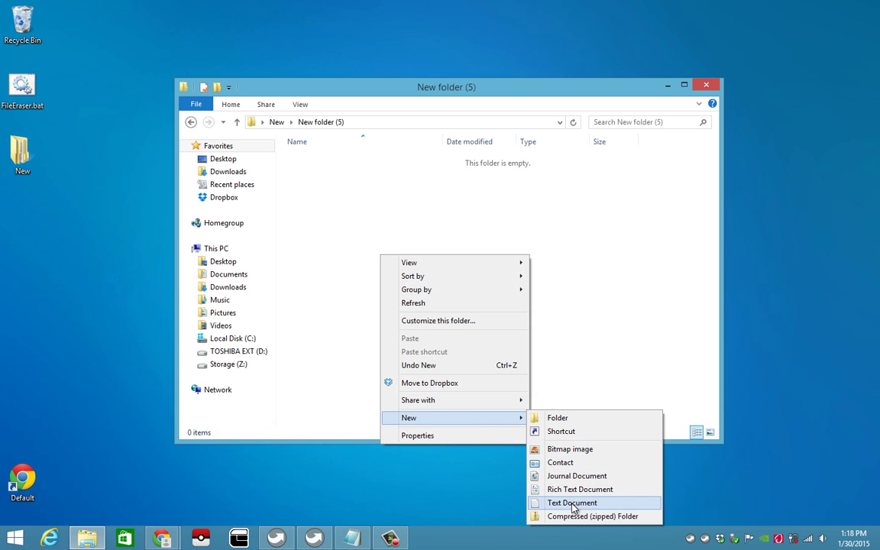
left_click(571, 503)
left_click(424, 311)
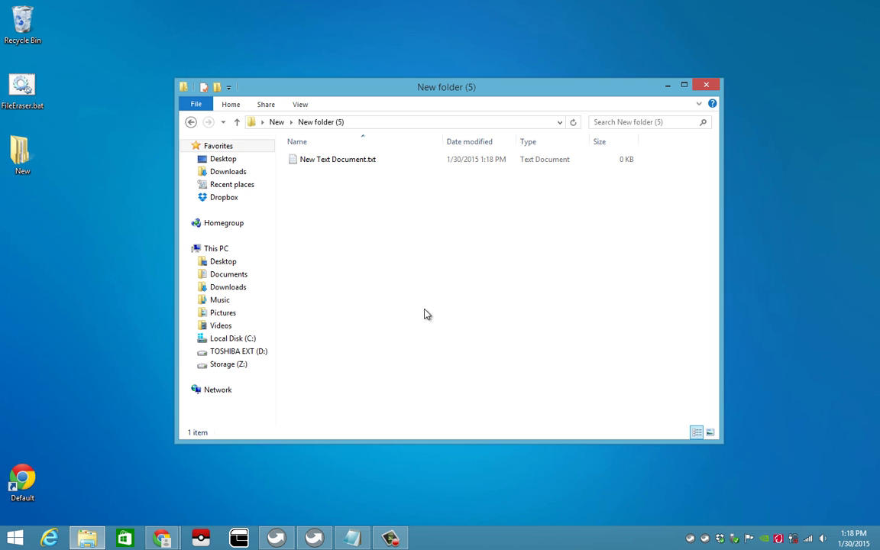
left_click(191, 122)
Step: Add another New Text Document.txt inside New folder, then return to the New listing
double_click(336, 162)
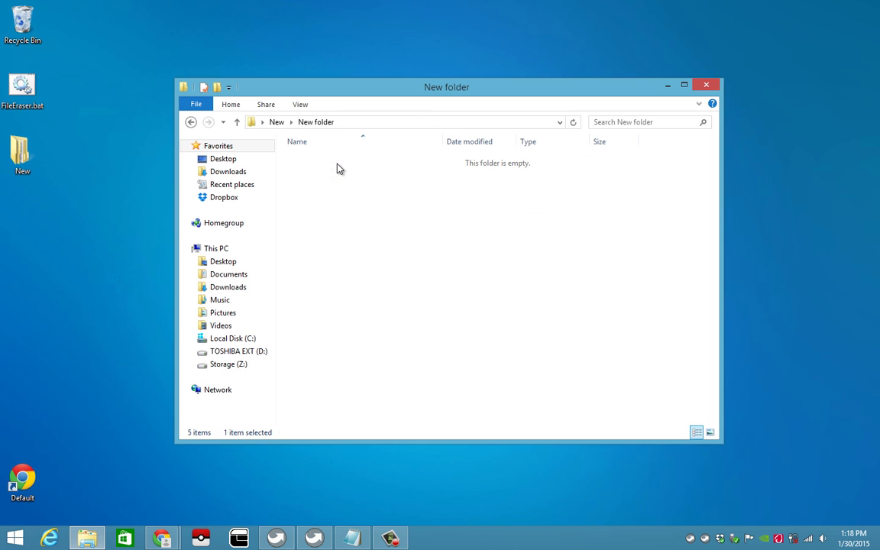
right_click(374, 257)
mouse_move(446, 414)
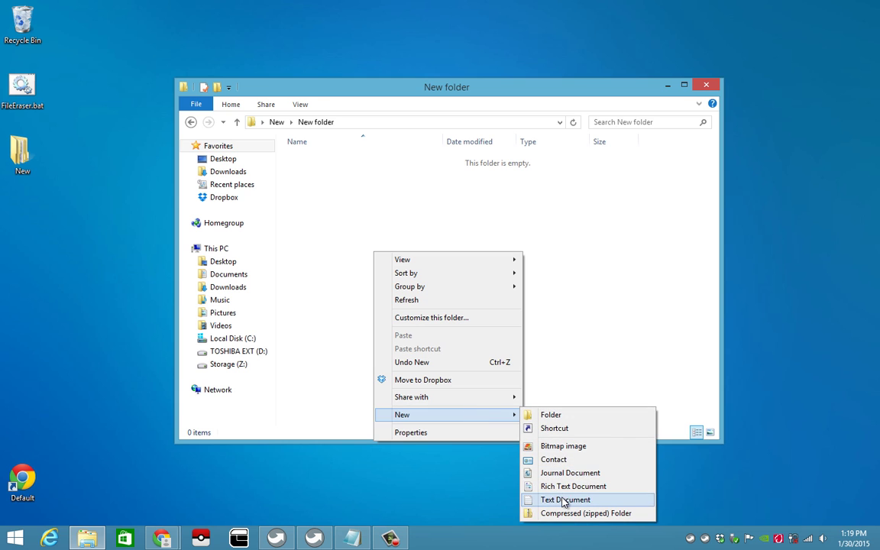
left_click(556, 500)
left_click(440, 285)
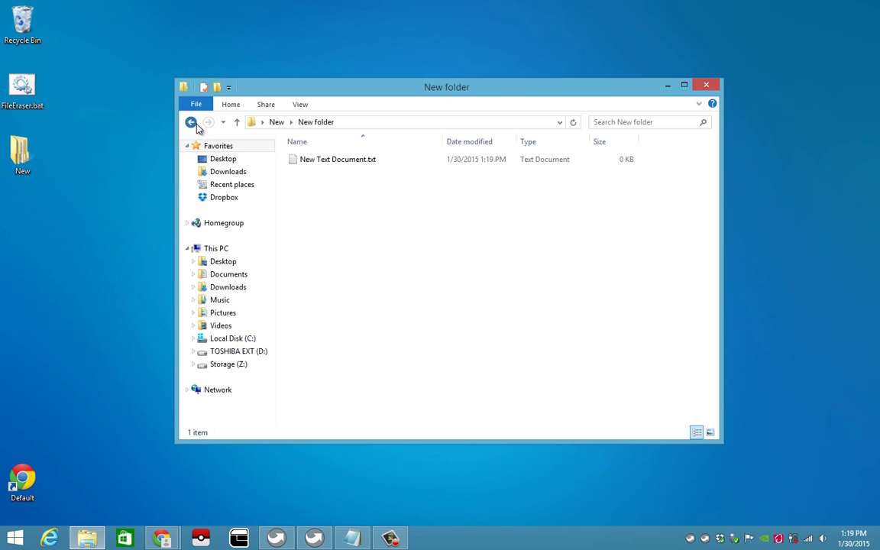
left_click(192, 122)
Step: Check that New folder (5) holds its text file, then return to the New listing
left_click(413, 285)
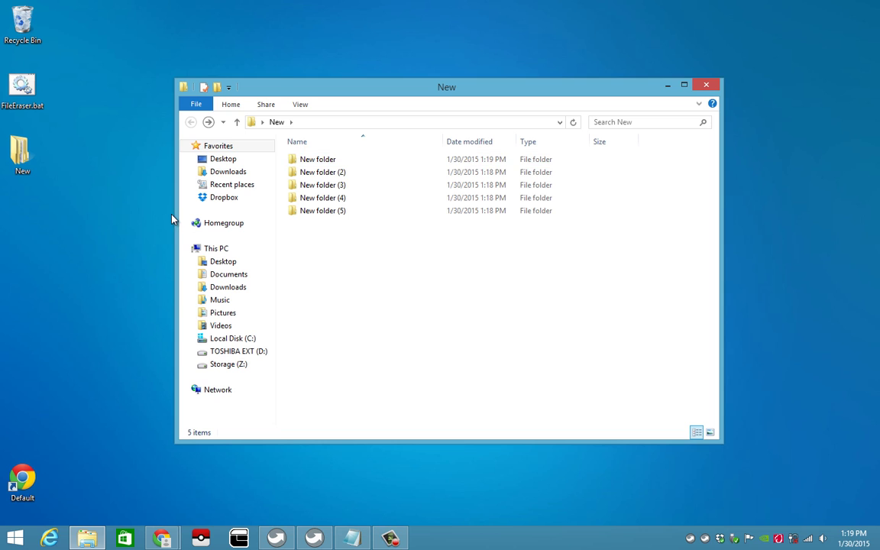
left_click(23, 166)
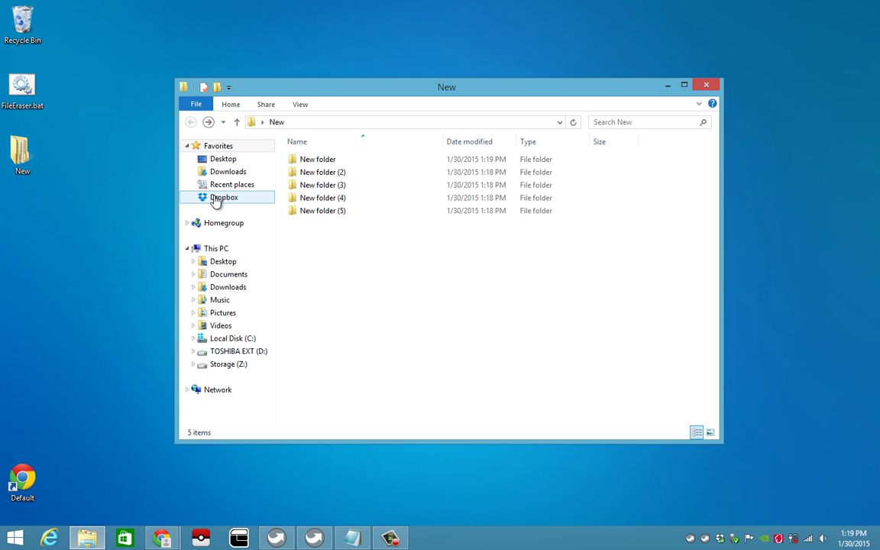
left_click_drag(440, 289, 326, 161)
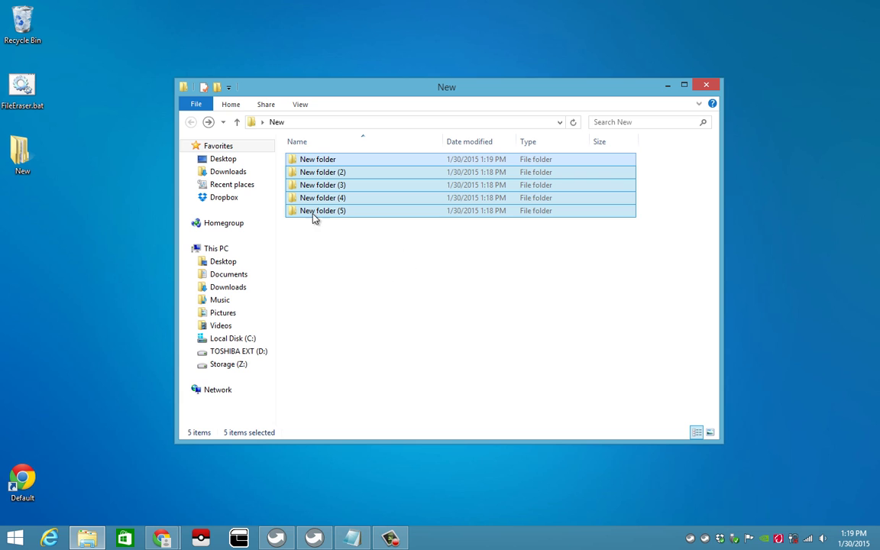
left_click(397, 212)
double_click(397, 212)
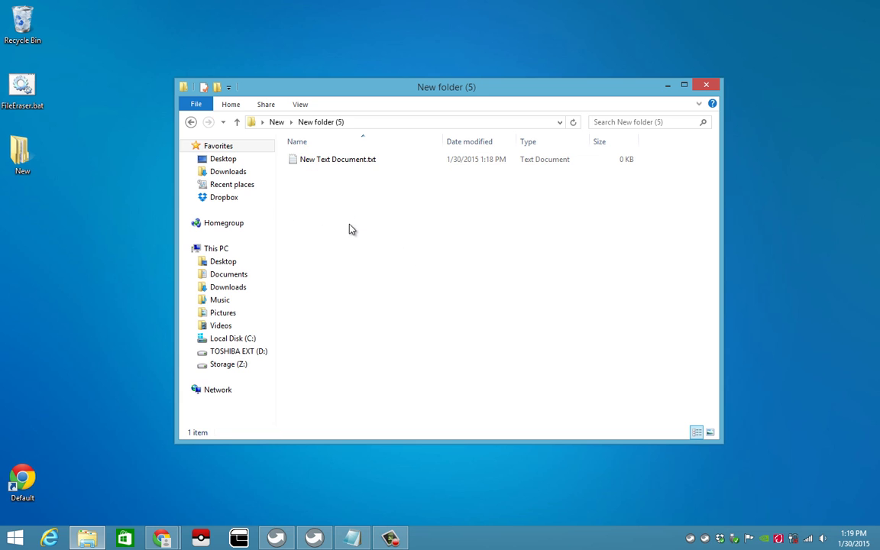
left_click(191, 122)
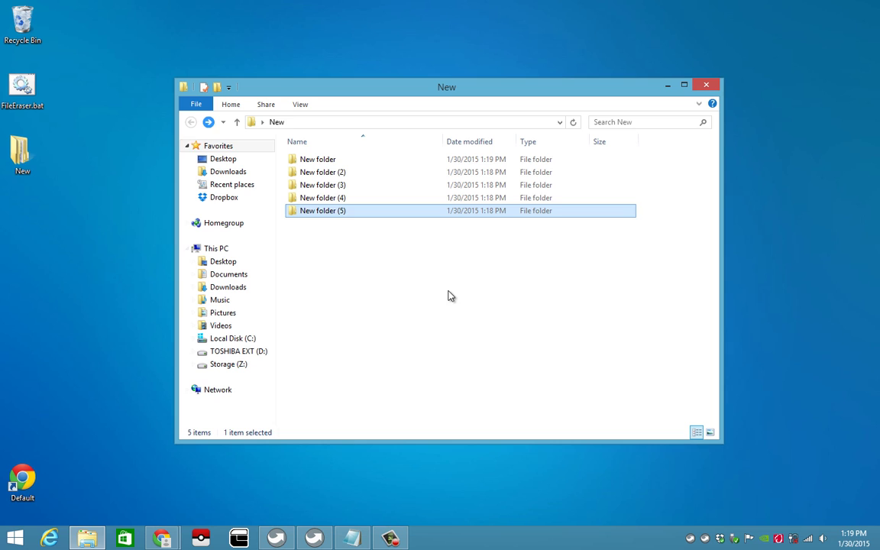
left_click(450, 299)
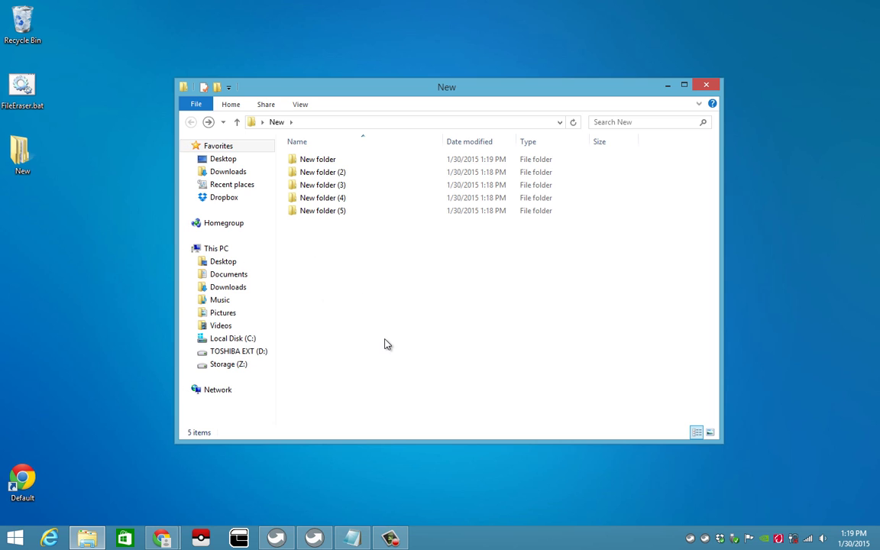
Step: Open FileEraser.bat for editing in Notepad
right_click(26, 85)
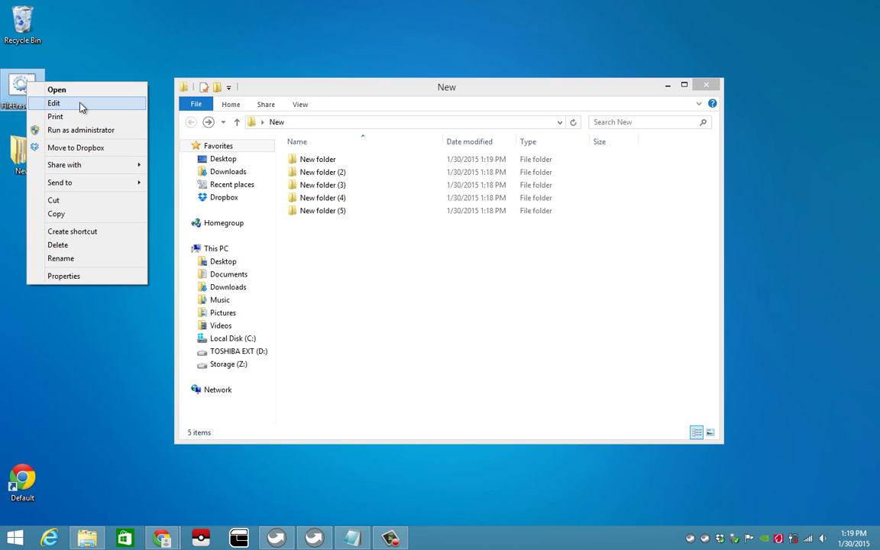
left_click(82, 106)
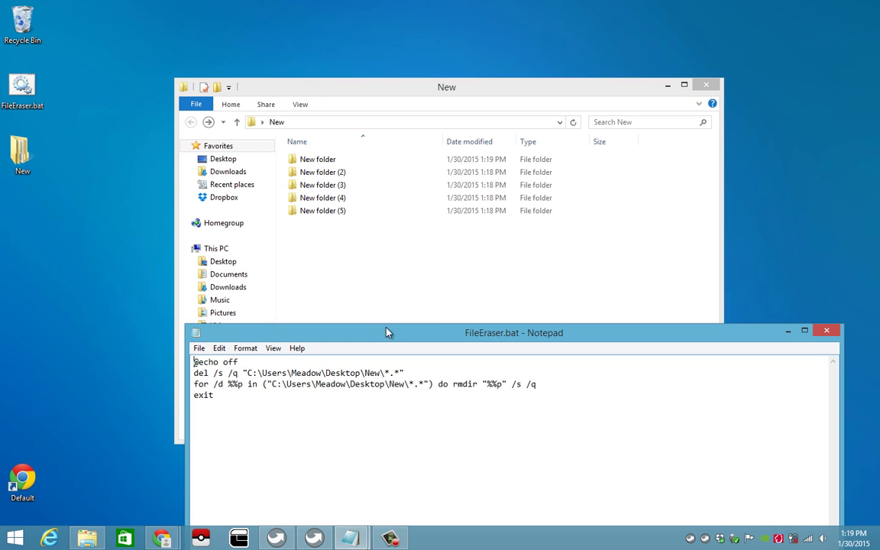
left_click_drag(363, 340, 476, 274)
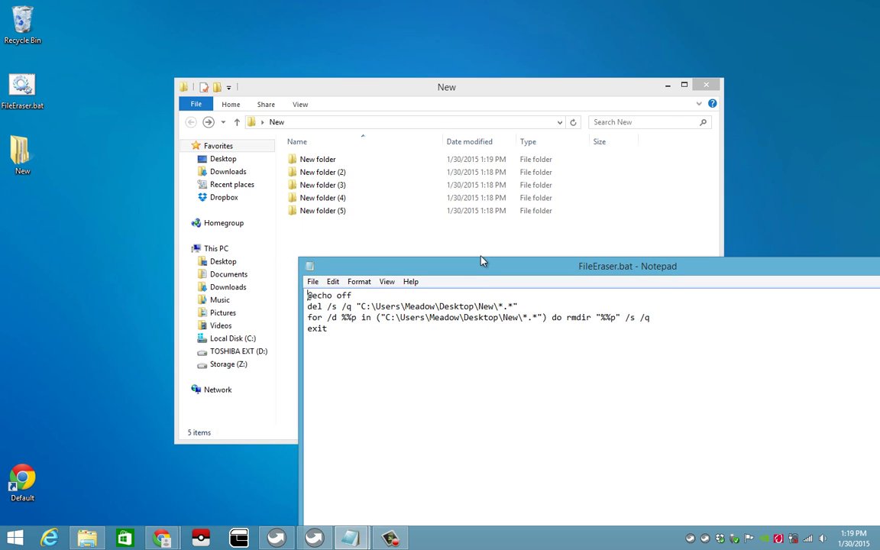
Step: Minimize the New folder window, review the four-line script, then minimize Notepad
left_click(667, 86)
left_click_drag(569, 273, 420, 182)
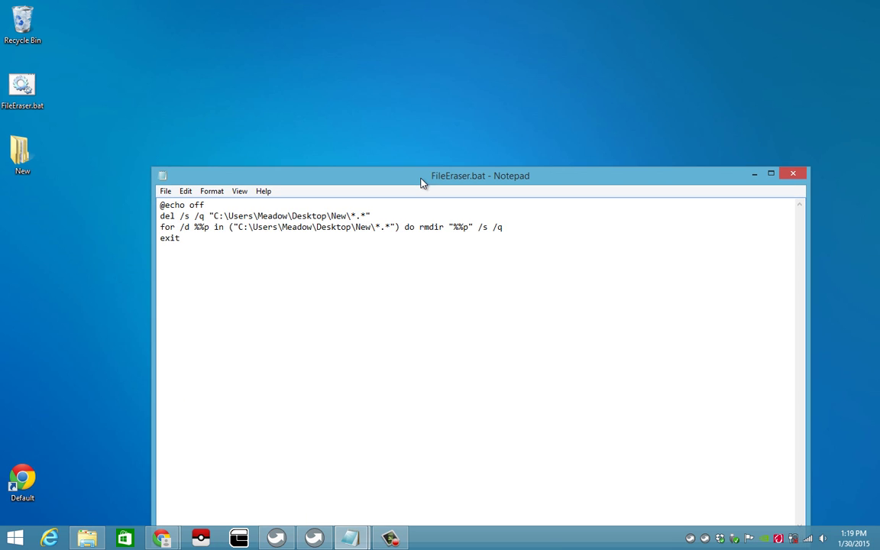
mouse_move(214, 241)
left_mouse_down()
mouse_move(169, 204)
mouse_move(150, 216)
mouse_move(197, 237)
left_mouse_up()
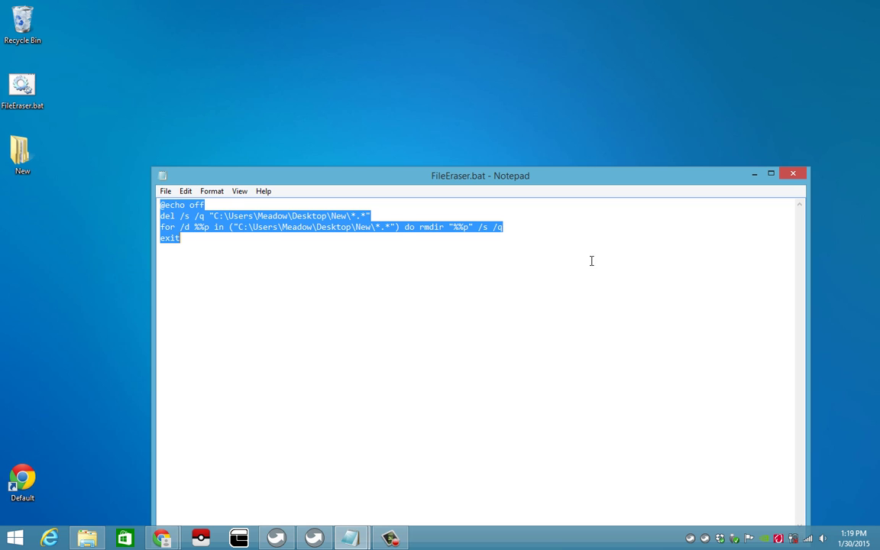
left_click(754, 176)
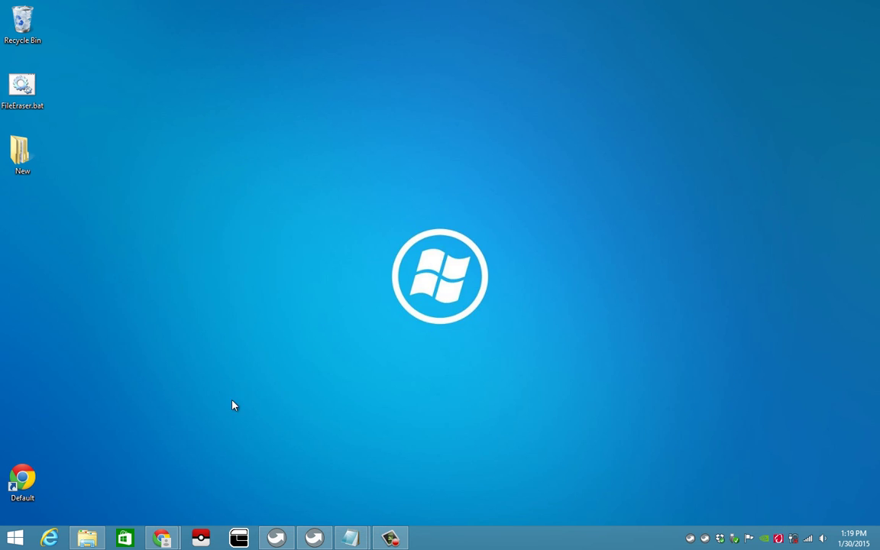
Step: Run FileEraser.bat, confirm the New folder is now empty, and minimize that window
left_click(22, 164)
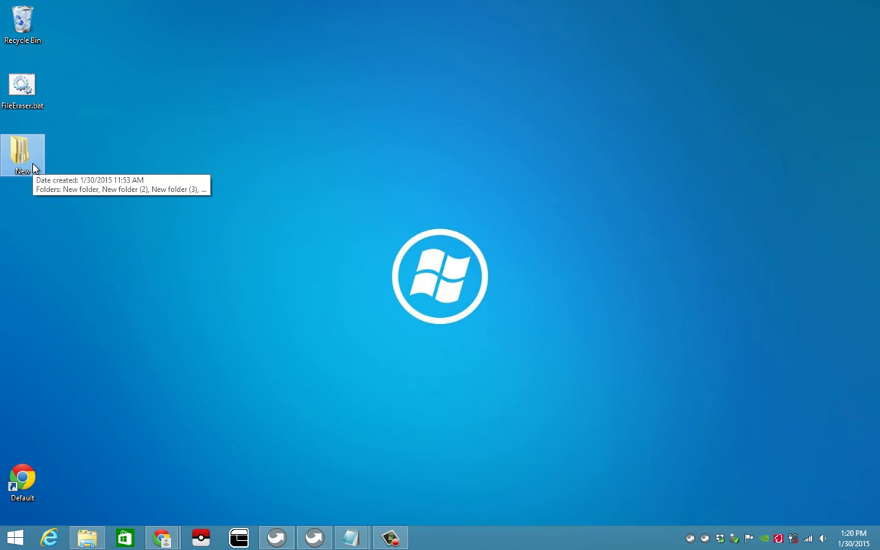
left_click(26, 105)
double_click(27, 106)
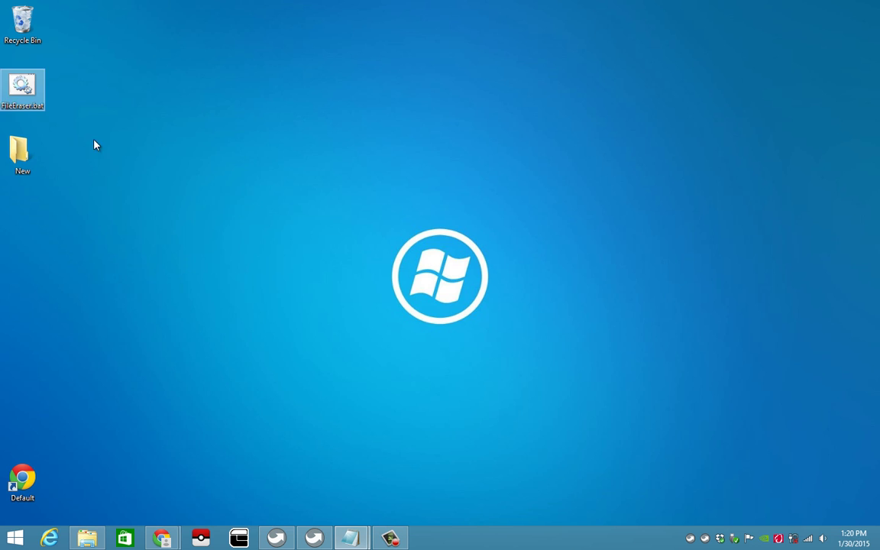
double_click(38, 162)
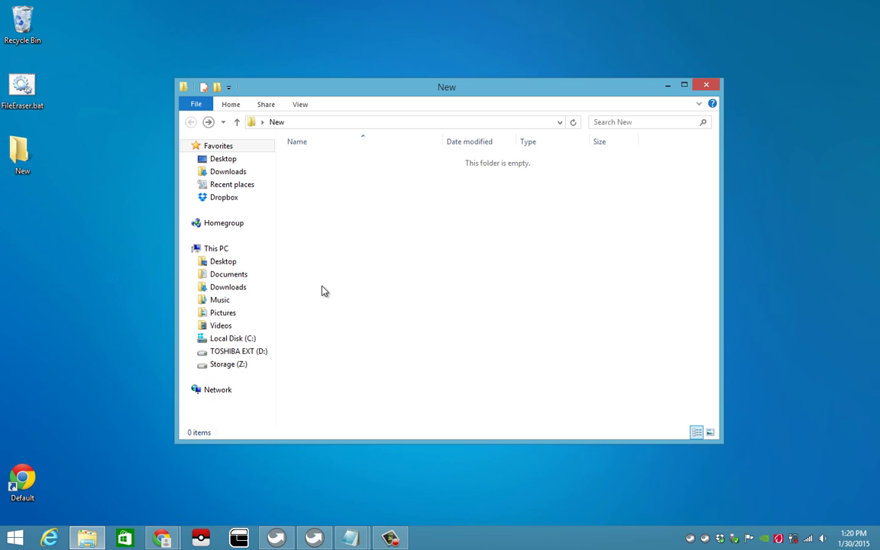
left_click(667, 87)
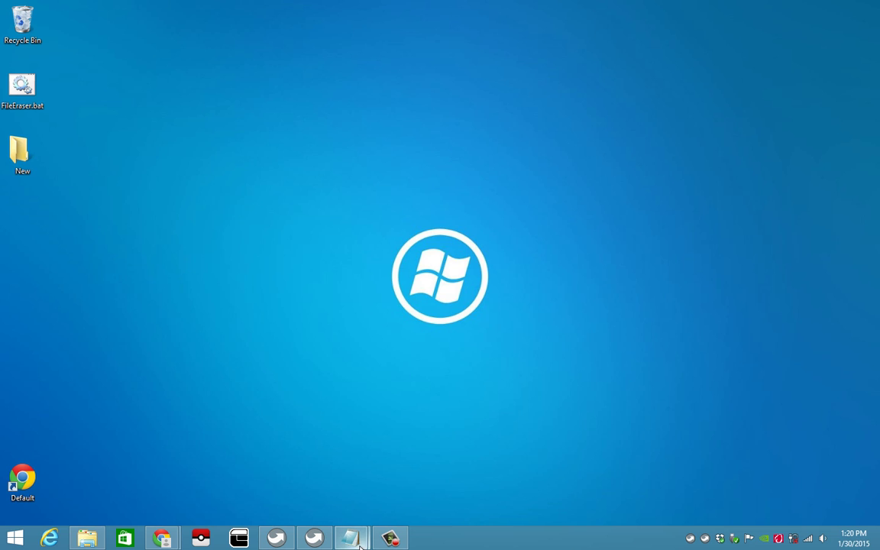
mouse_move(350, 539)
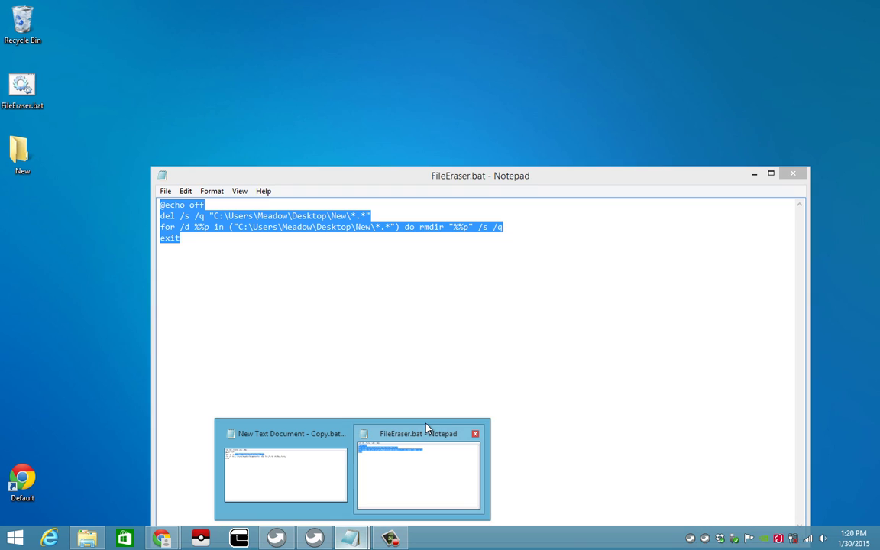
Step: Set the whole FileEraser.bat script to 16-point Consolas in Notepad
left_click(427, 429)
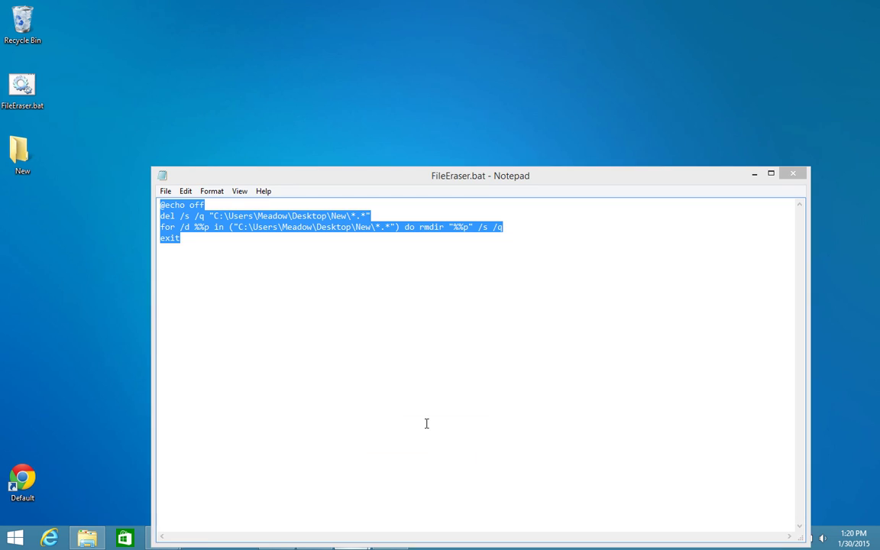
left_click(344, 274)
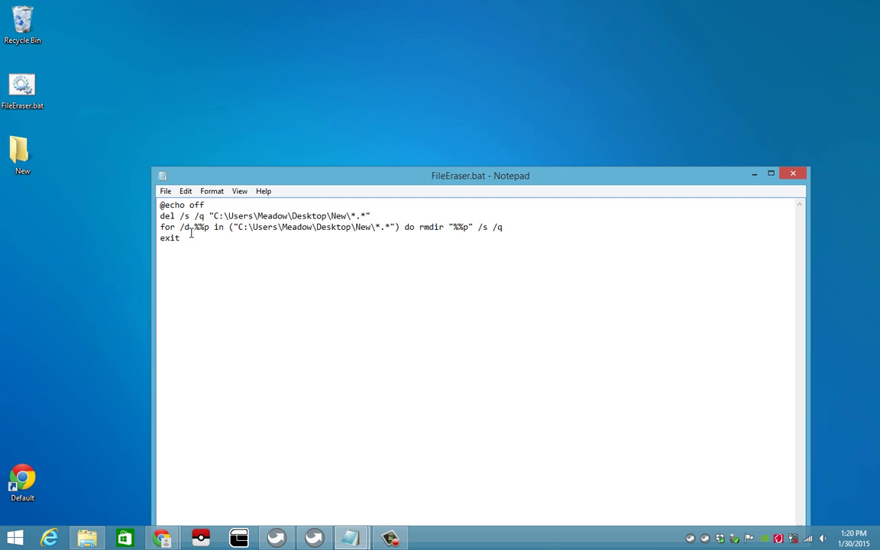
key("ctrl+a")
left_click(218, 192)
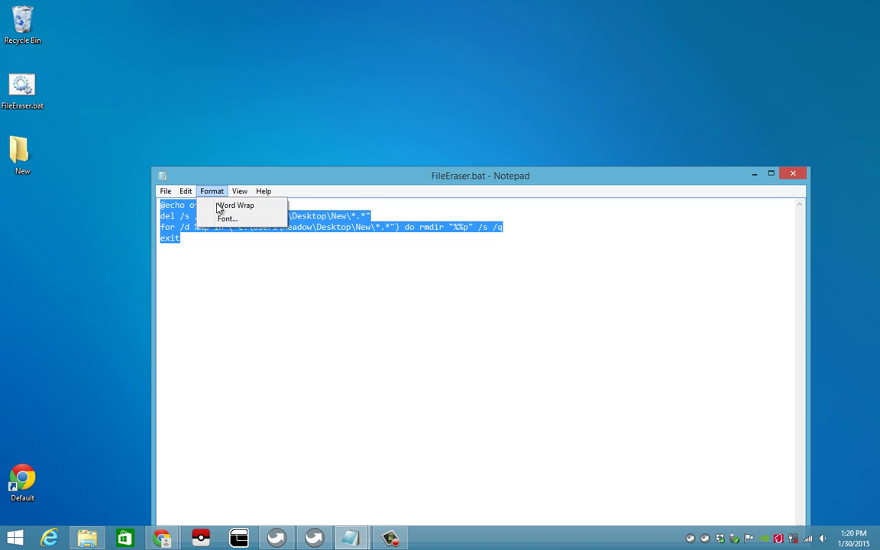
left_click(226, 217)
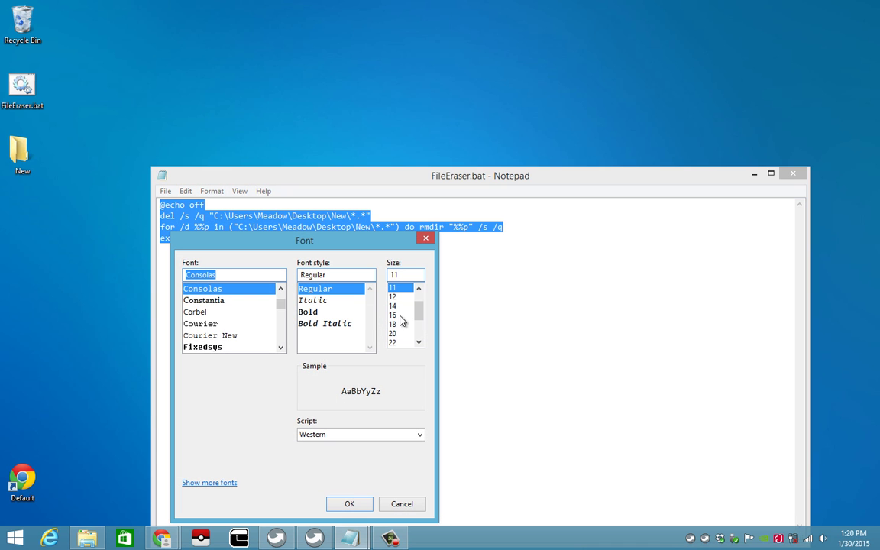
left_click(392, 314)
left_click(365, 505)
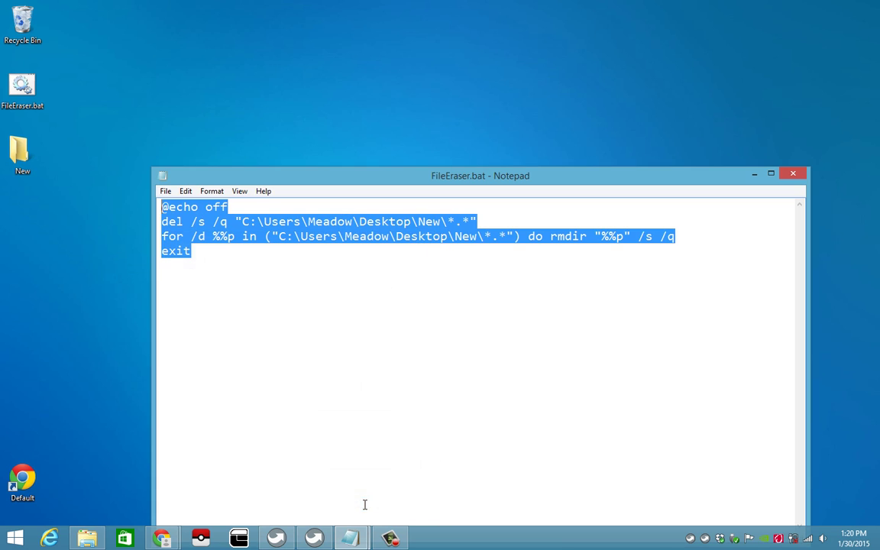
left_click(379, 286)
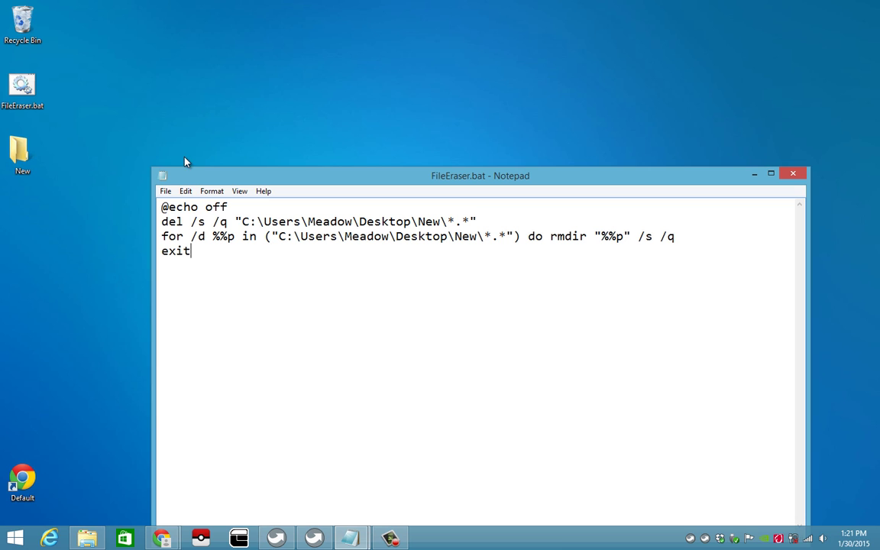
left_click(17, 90)
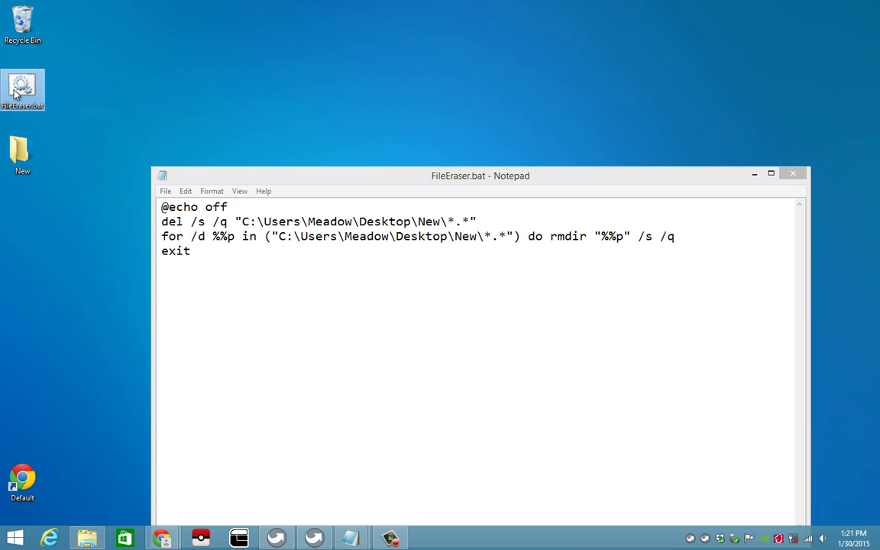
right_click(17, 91)
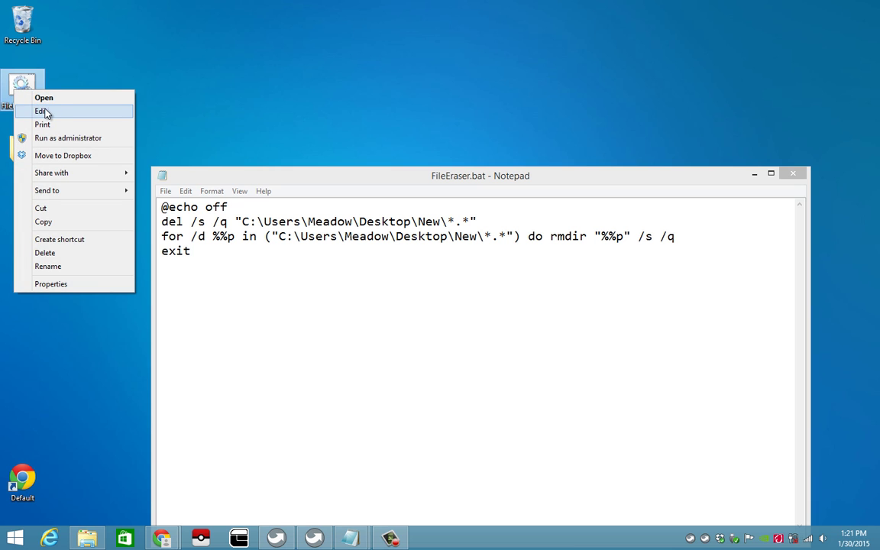
left_click(42, 111)
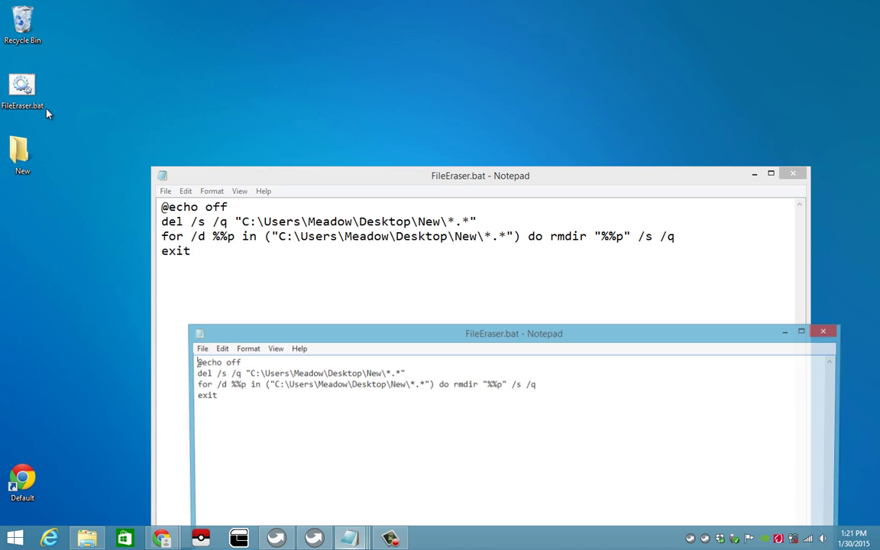
left_click(830, 331)
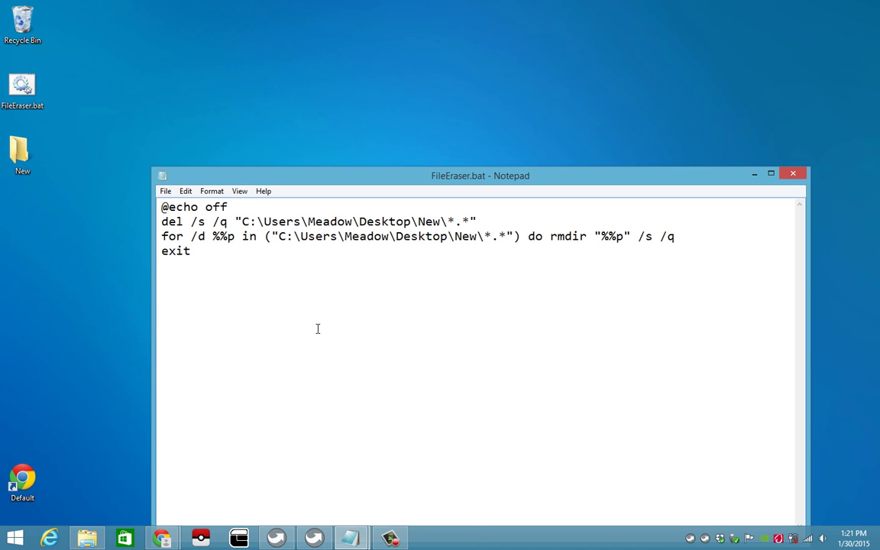
left_click(220, 222)
key("Right")
key("Right")
key("Right")
key("Right")
key("Right")
key("Right")
key("Right")
key("Right")
key("Right")
key("Right")
key("Right")
key("Right")
key("Right")
key("Right")
key("Right")
key("Right")
key("Right")
key("Right")
key("Right")
key("Right")
key("Right")
key("Right")
key("Right")
key("Right")
key("Right")
key("Right")
key("Right")
key("Right")
key("Right")
key("Left")
key("shift+Right")
key("shift+Right")
key("shift+Right")
left_click(468, 236)
key("Right")
key("Right")
key("Right")
key("Right")
key("Right")
key("Right")
key("Right")
key("Right")
key("Right")
key("Right")
key("Right")
key("Right")
key("Right")
key("Right")
key("Right")
key("Right")
key("Right")
key("Right")
key("Right")
key("Right")
key("Right")
key("Right")
key("Right")
key("Right")
key("Right")
key("Right")
key("Right")
key("Right")
key("Right")
key("Right")
key("Right")
key("Right")
key("Right")
key("Right")
key("Right")
key("Right")
key("Right")
key("Right")
key("Right")
key("Right")
key("Right")
key("Right")
key("Right")
key("Right")
key("Right")
key("Down")
key("Left")
key("Left")
key("Left")
key("Left")
left_click(242, 222)
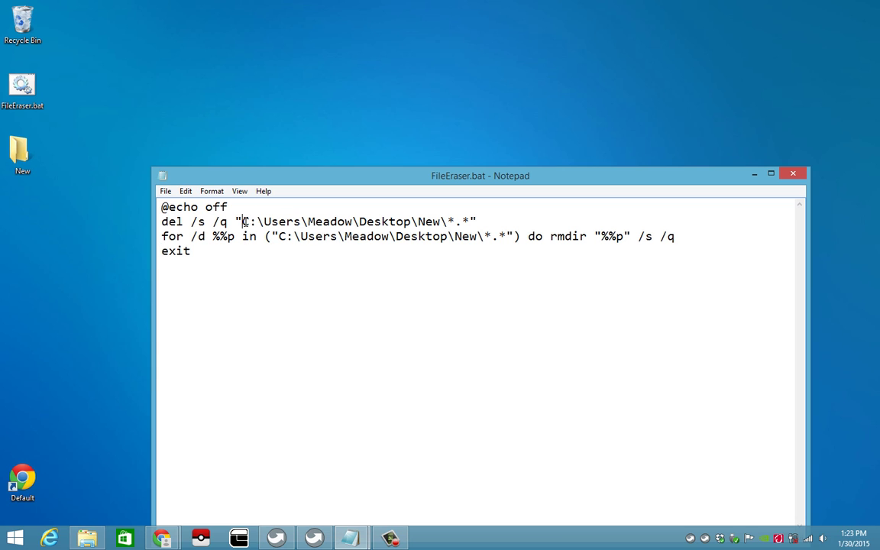